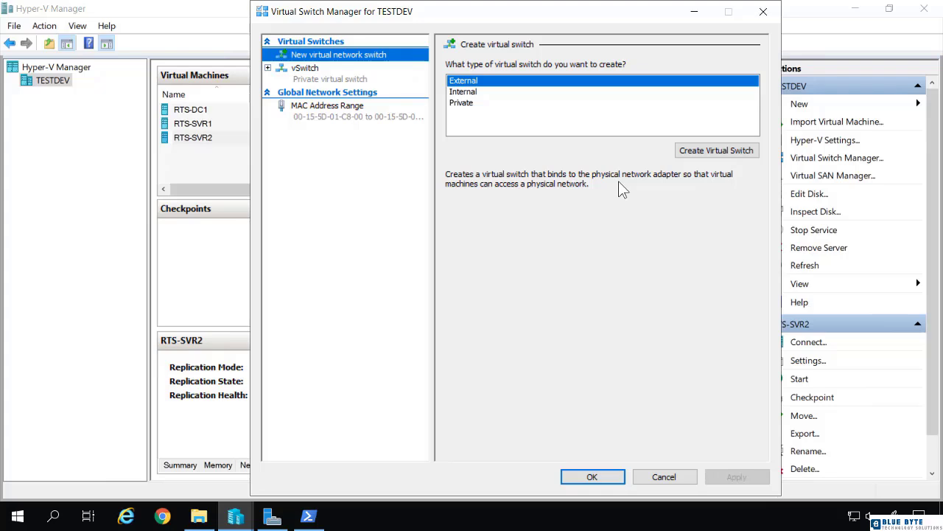
Step: Create a new virtual switch of the Private type on TESTDEV
{"action": "left_click", "coordinate": [467, 92]}
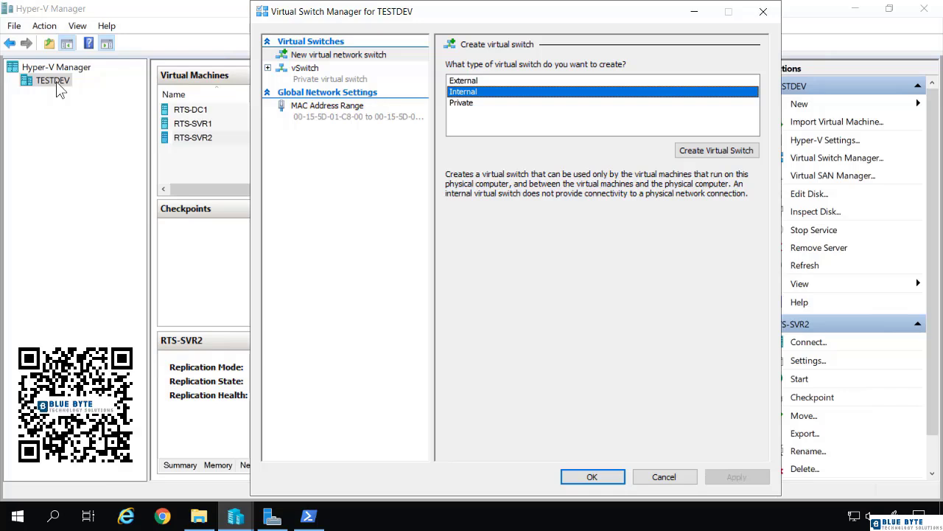
{"action": "left_click", "coordinate": [464, 103]}
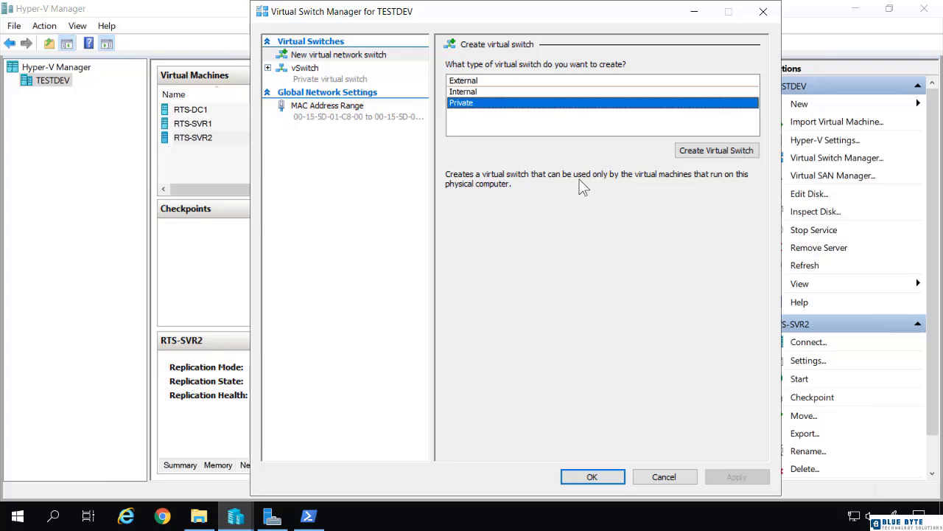
{"action": "left_click", "coordinate": [695, 151]}
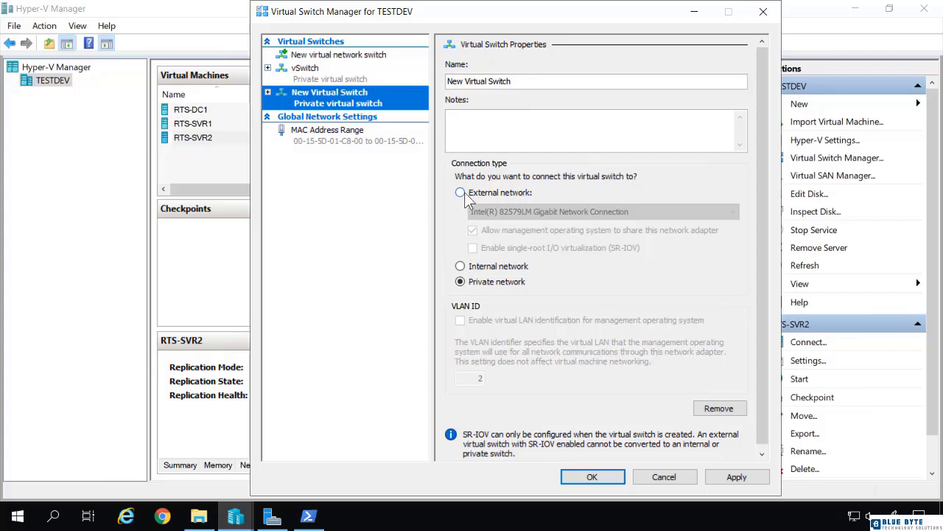
Step: Try connecting the new switch to the external network through the Intel(R) 82579LM Gigabit Network Connection, without sharing the adapter with the management operating system
{"action": "left_click", "coordinate": [461, 192]}
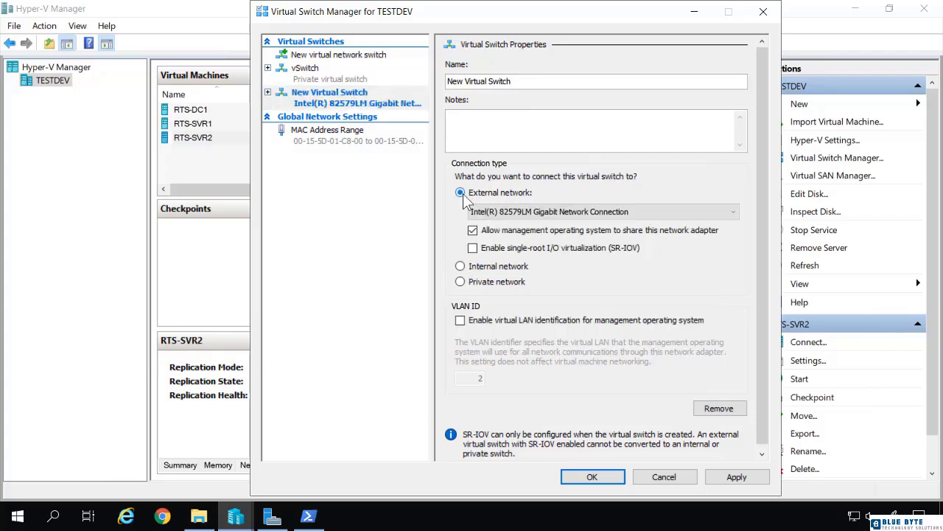
{"action": "left_click", "coordinate": [499, 212]}
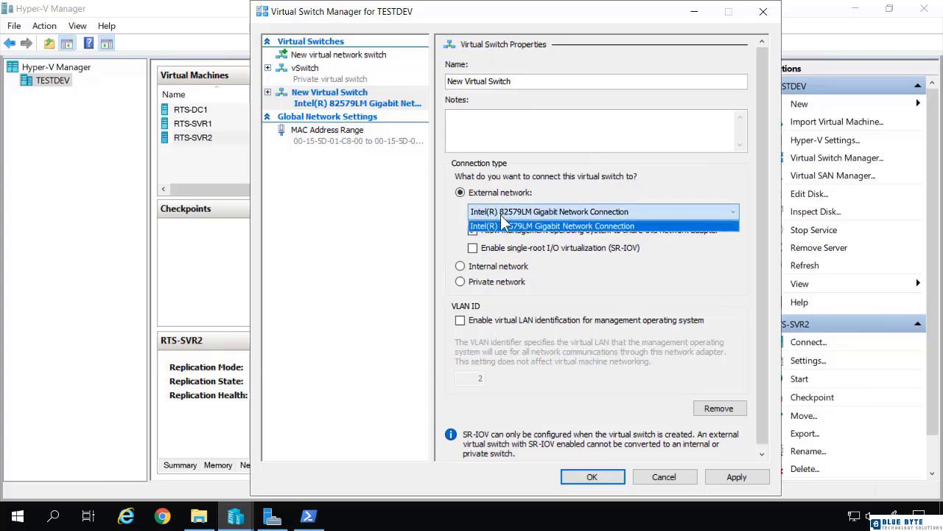
{"action": "left_click", "coordinate": [461, 213]}
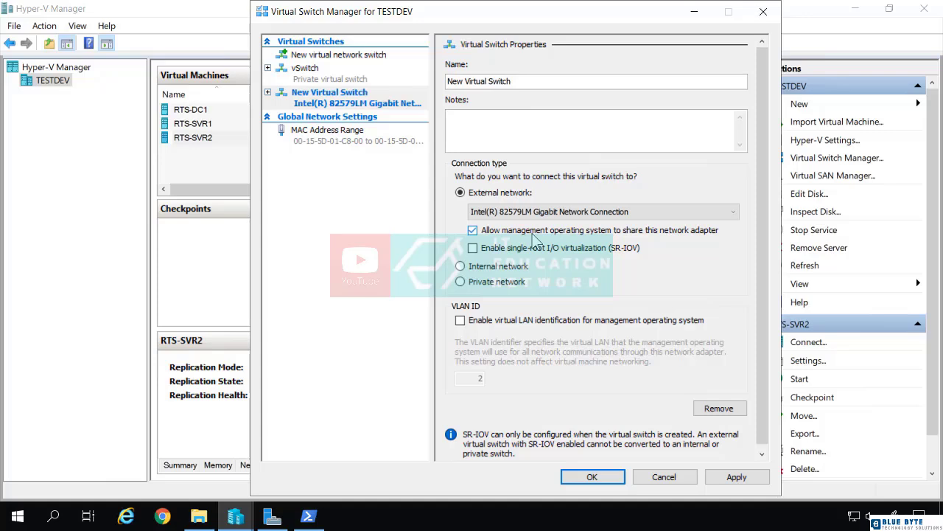
{"action": "left_click", "coordinate": [538, 212]}
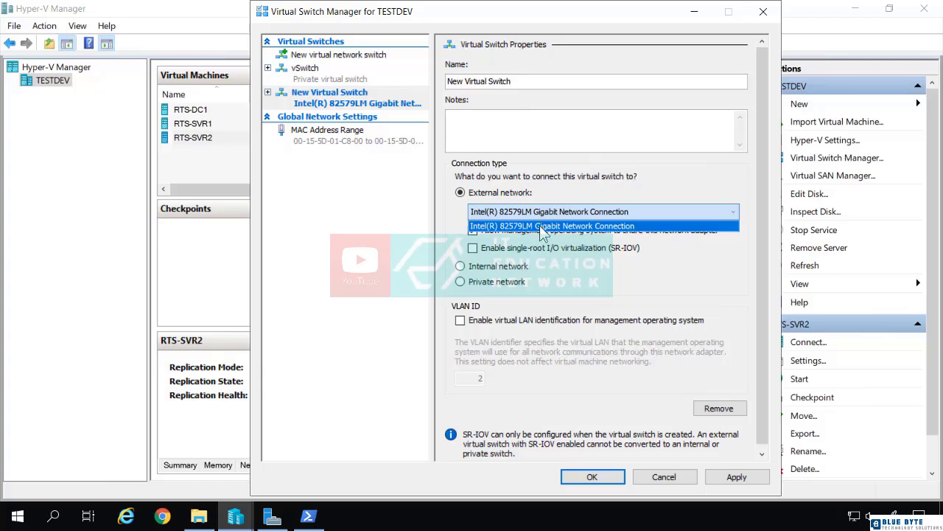
{"action": "left_click", "coordinate": [542, 227]}
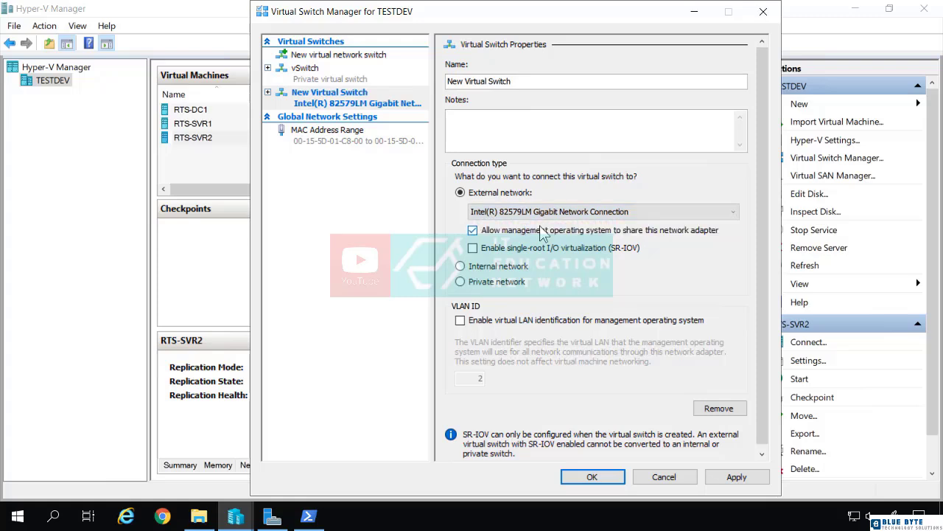
{"action": "left_click", "coordinate": [479, 230]}
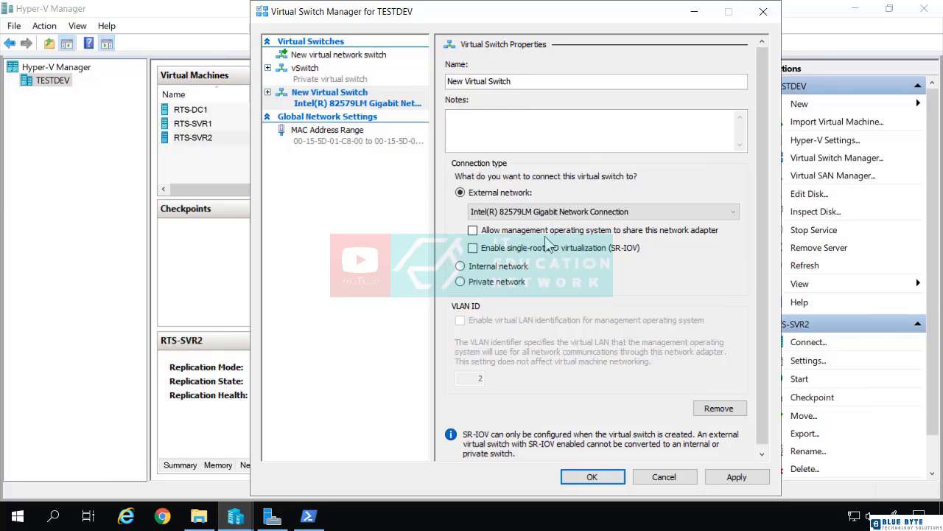
{"action": "left_click", "coordinate": [473, 248]}
Step: Set the new switch's connection type to Private network, name it "Private", and save it
{"action": "left_click", "coordinate": [464, 270]}
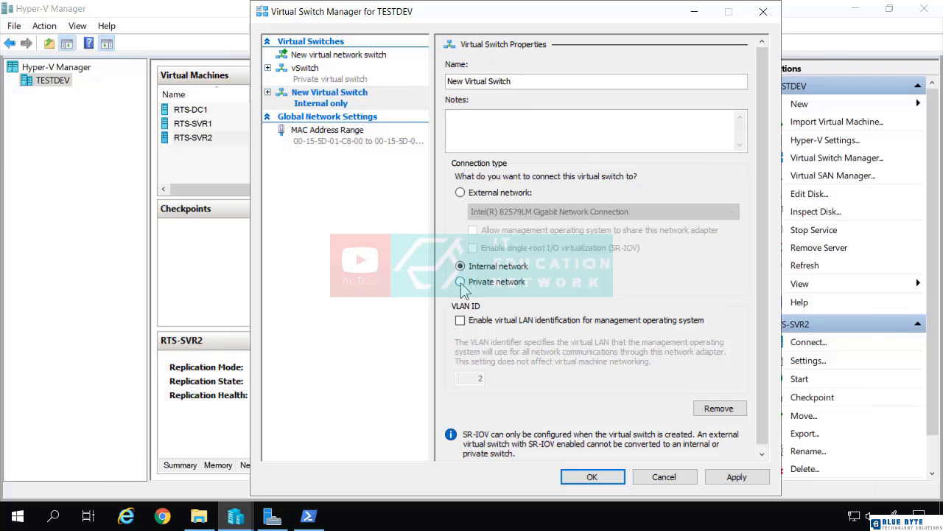
{"action": "left_click", "coordinate": [461, 282]}
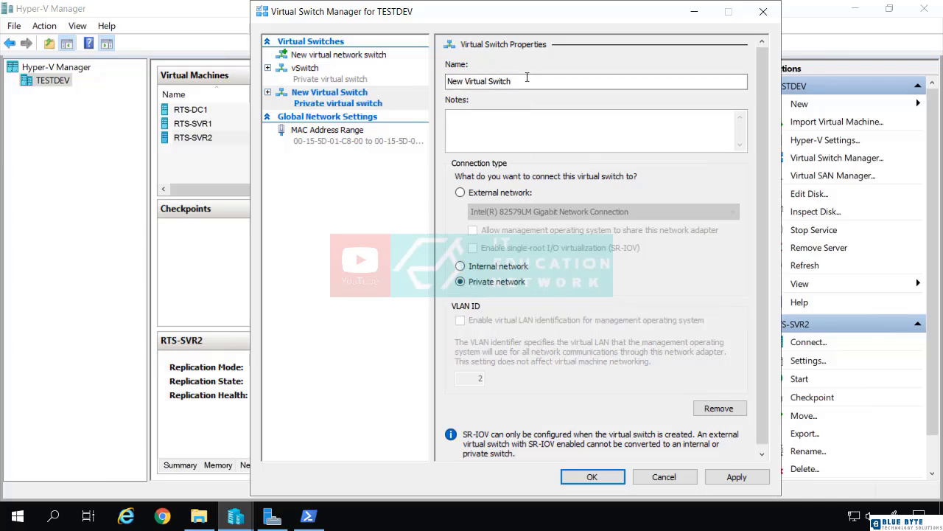
{"action": "left_click_drag", "start_coordinate": [527, 81], "coordinate": [446, 81]}
{"action": "type", "text": "Private"}
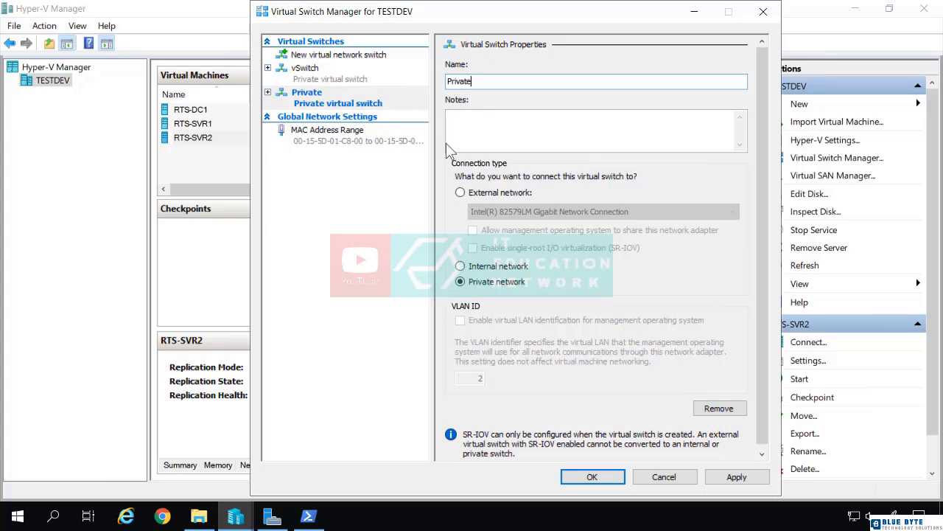
{"action": "left_click", "coordinate": [601, 481]}
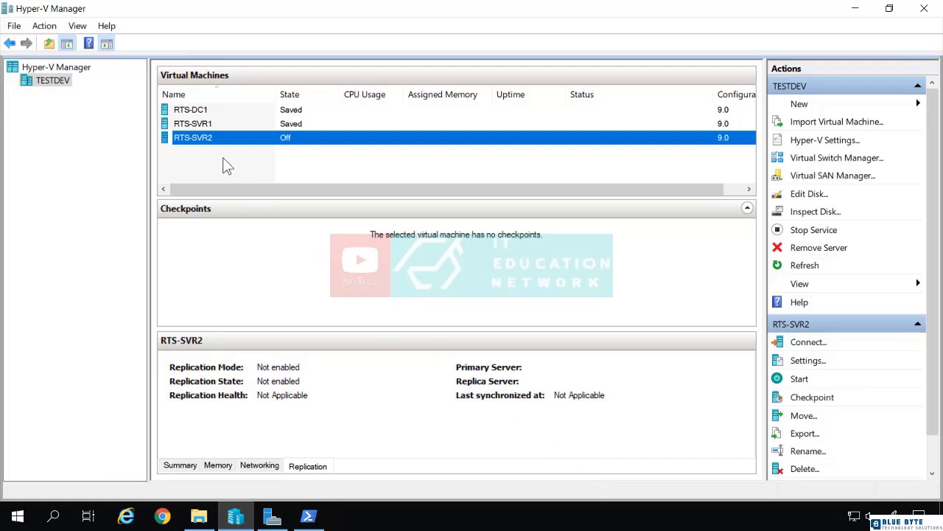
Step: Connect the network adapter of RTS-SVR2 to the Private virtual switch and apply the setting
{"action": "right_click", "coordinate": [209, 143]}
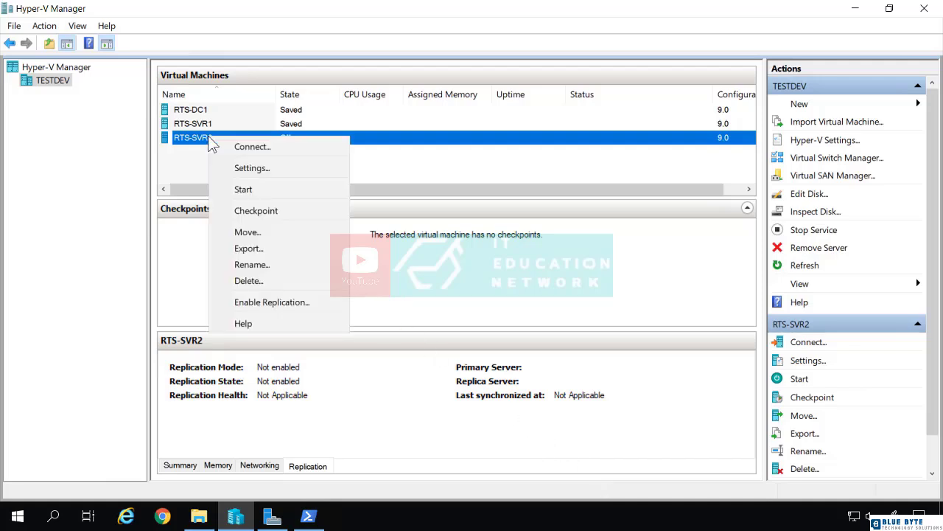
{"action": "left_click", "coordinate": [256, 169]}
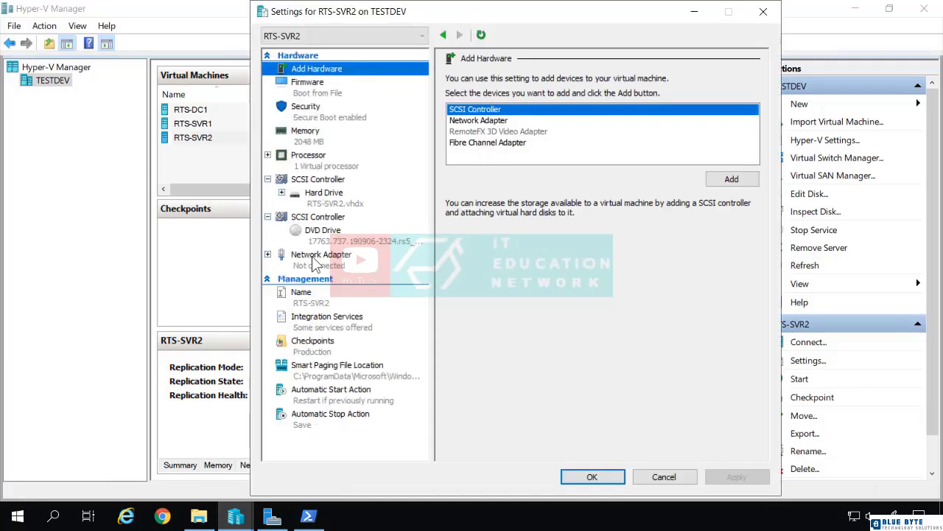
{"action": "left_click", "coordinate": [300, 258]}
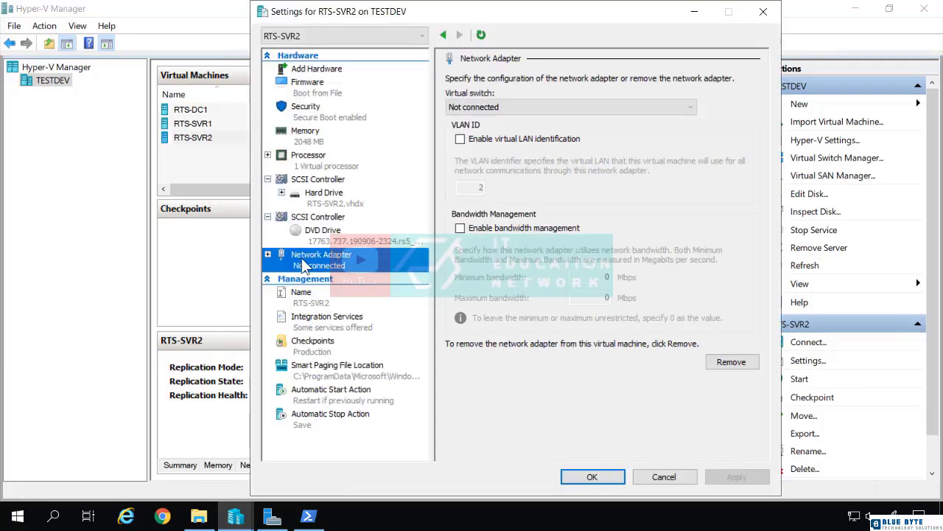
{"action": "left_click", "coordinate": [485, 110]}
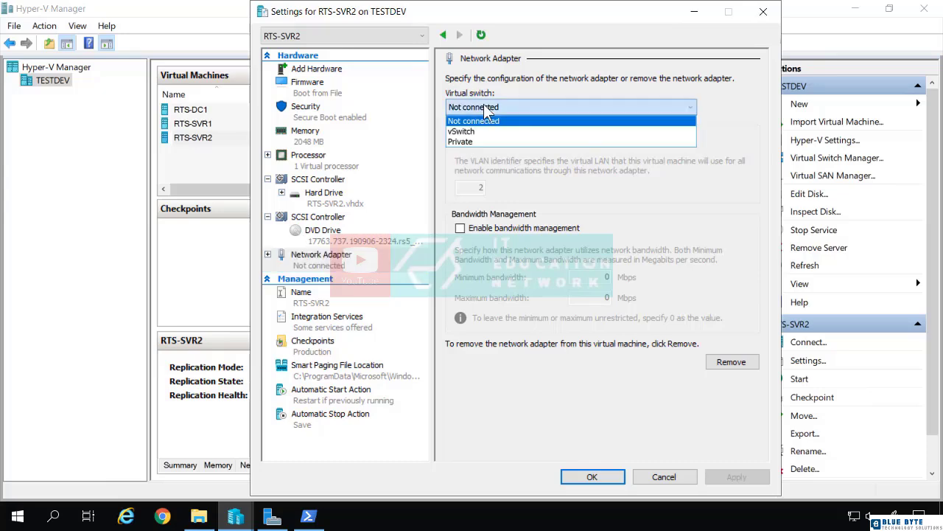
{"action": "left_click", "coordinate": [472, 142]}
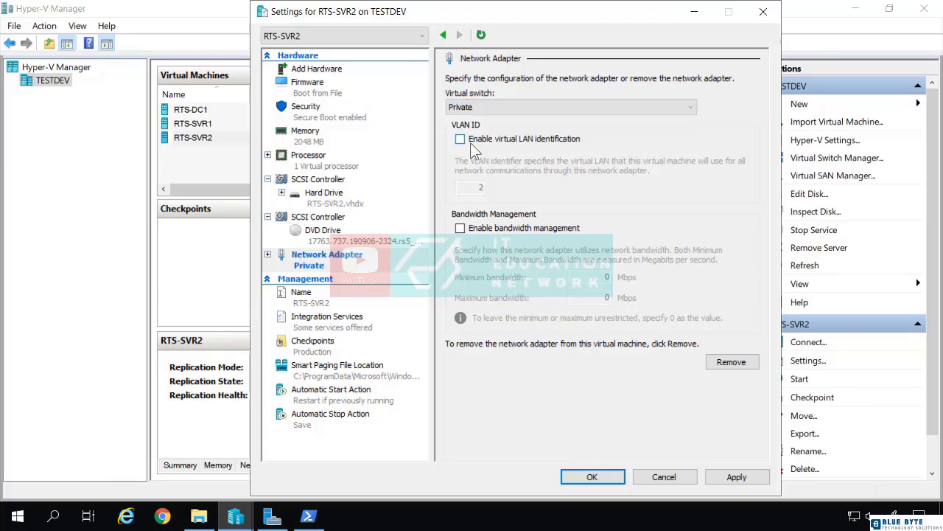
{"action": "left_click", "coordinate": [731, 478]}
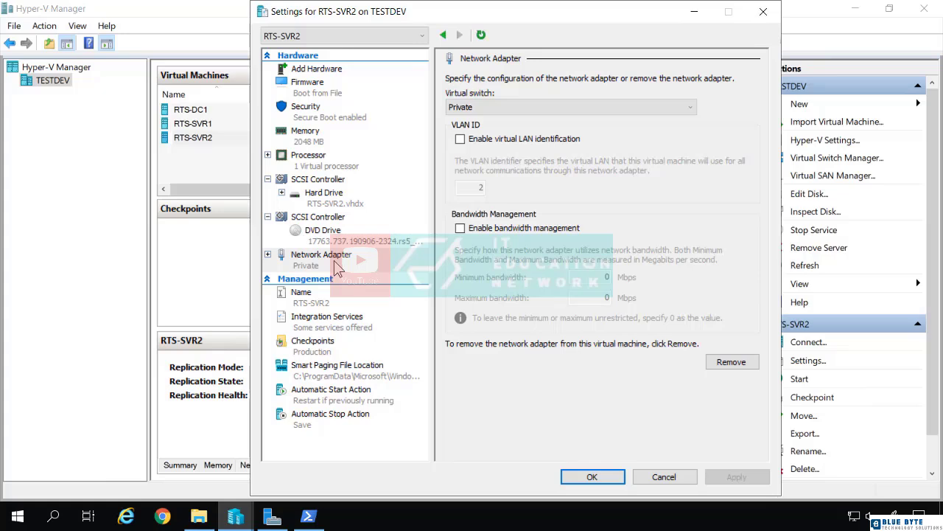
{"action": "left_click", "coordinate": [469, 108]}
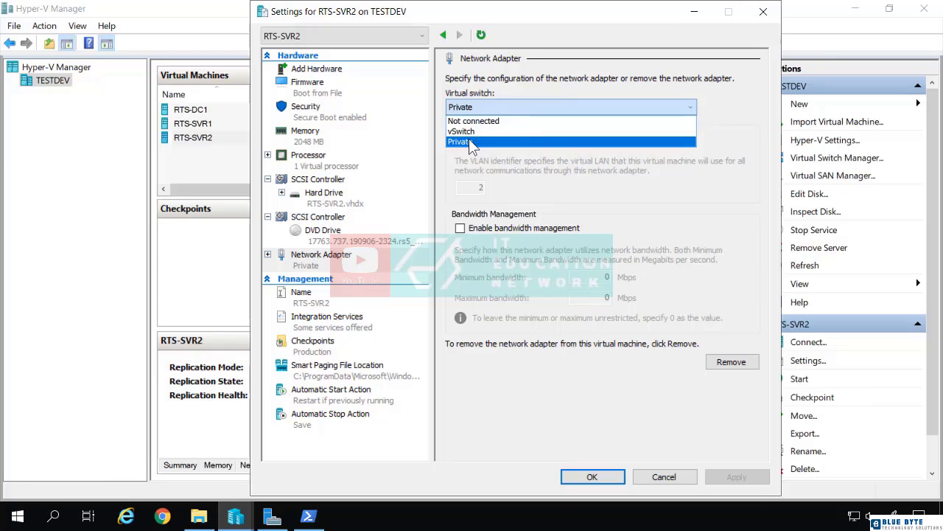
{"action": "left_click", "coordinate": [518, 161]}
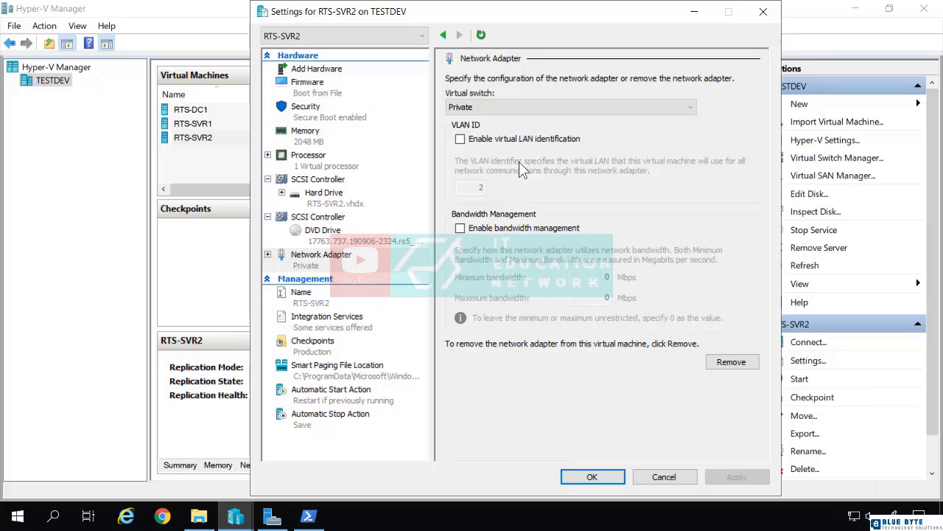
Step: Try enabling virtual LAN identification on the RTS-SVR2 network adapter and editing its VLAN ID, and turn the option off again
{"action": "left_click", "coordinate": [459, 139]}
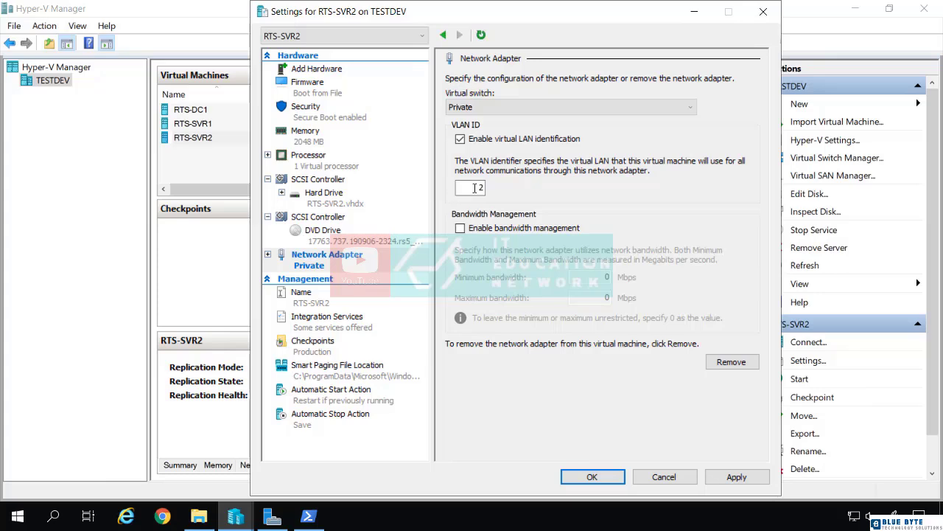
{"action": "left_click_drag", "start_coordinate": [474, 189], "coordinate": [490, 189]}
{"action": "type", "text": "3"}
{"action": "double_click", "coordinate": [478, 188]}
{"action": "left_click_drag", "start_coordinate": [470, 189], "coordinate": [498, 190]}
{"action": "left_click", "coordinate": [464, 187]}
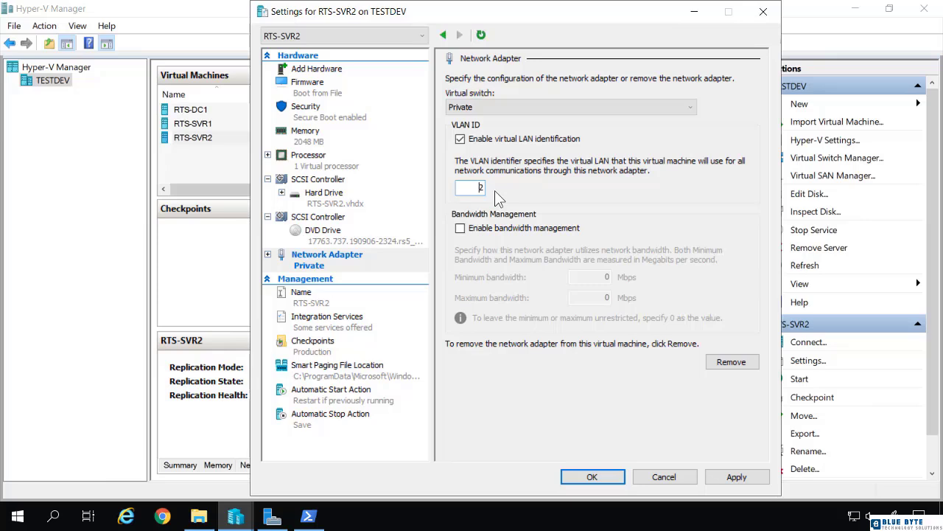
{"action": "left_click", "coordinate": [460, 139]}
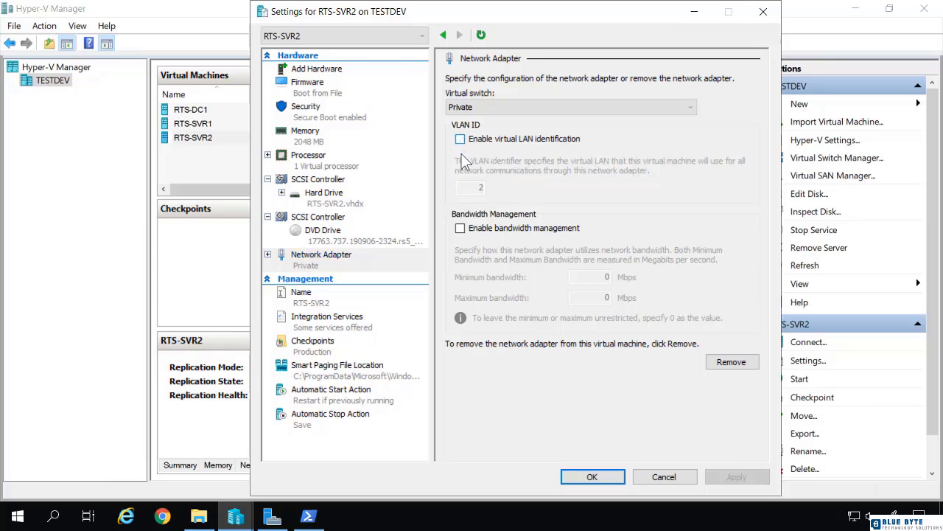
Step: Try enabling bandwidth management on the RTS-SVR2 network adapter, and close the settings without saving
{"action": "left_click", "coordinate": [460, 228]}
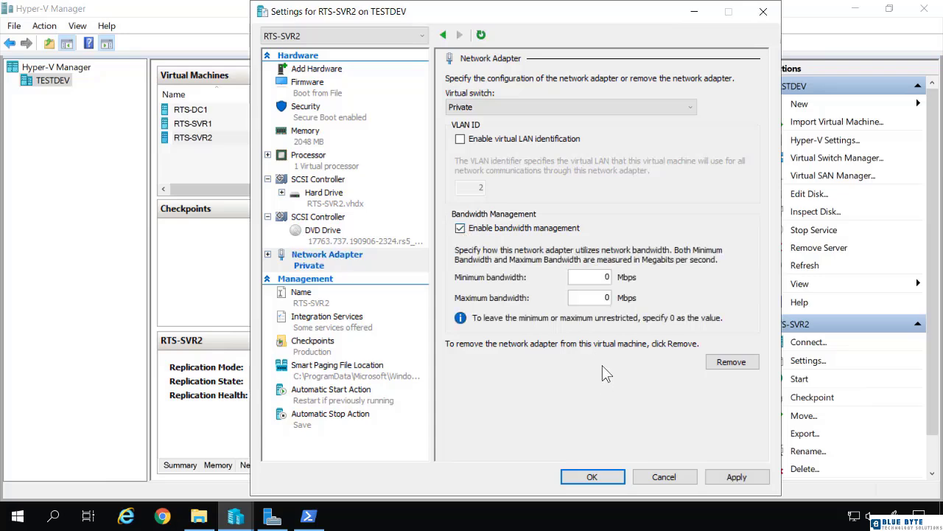
{"action": "double_click", "coordinate": [592, 301]}
{"action": "left_click", "coordinate": [654, 476]}
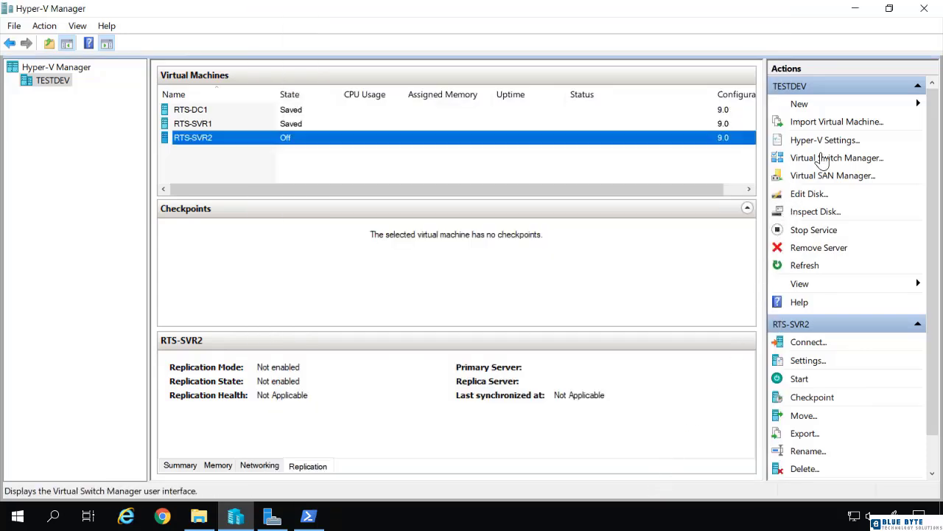
Step: Try changing the Private switch to an external network, restore it to Private network, and close the switch settings without saving
{"action": "left_click", "coordinate": [820, 159]}
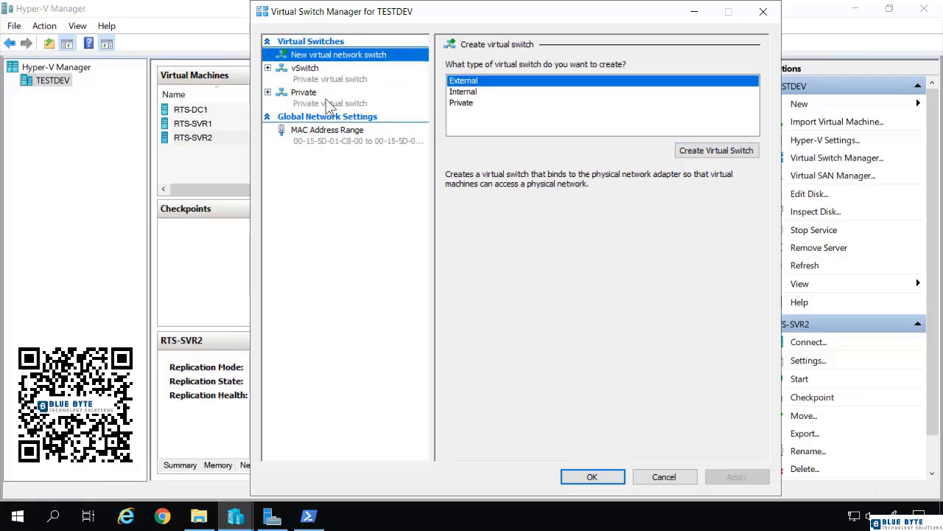
{"action": "left_click", "coordinate": [330, 105]}
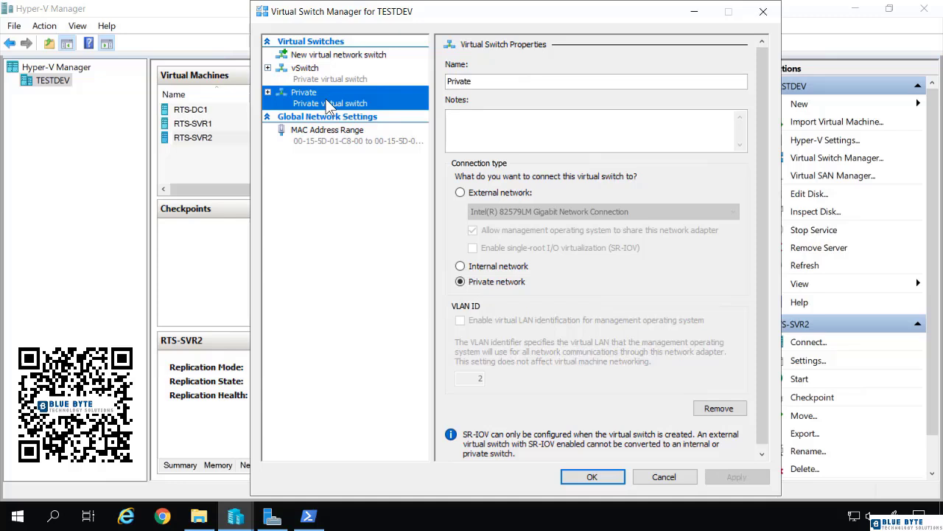
{"action": "left_click", "coordinate": [461, 192]}
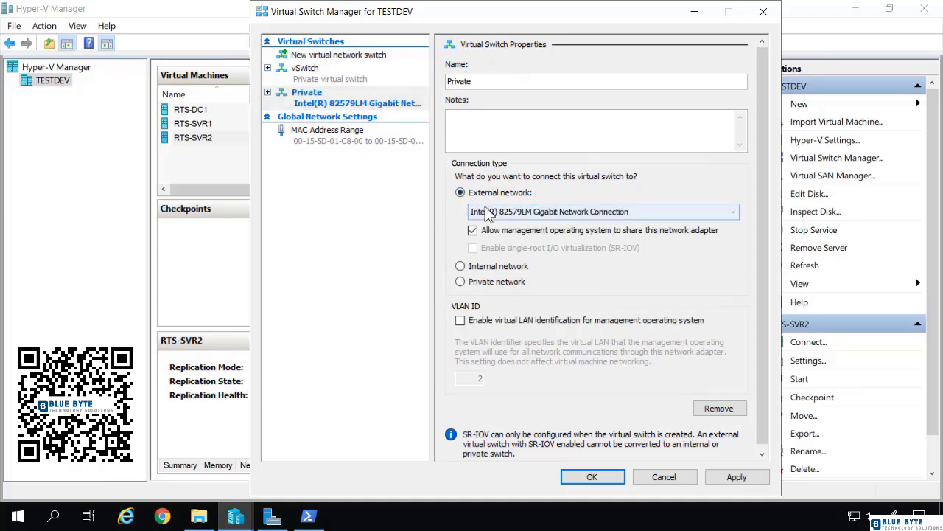
{"action": "left_click", "coordinate": [492, 213]}
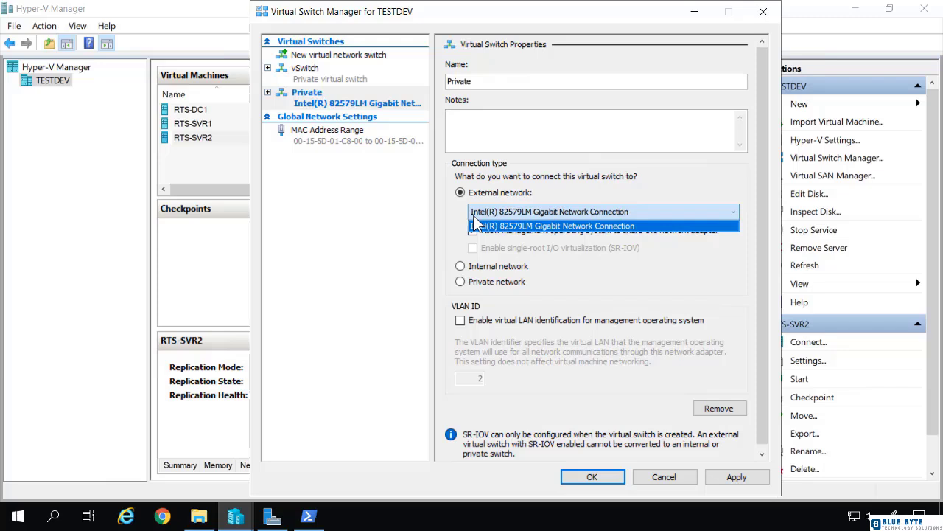
{"action": "left_click", "coordinate": [459, 285]}
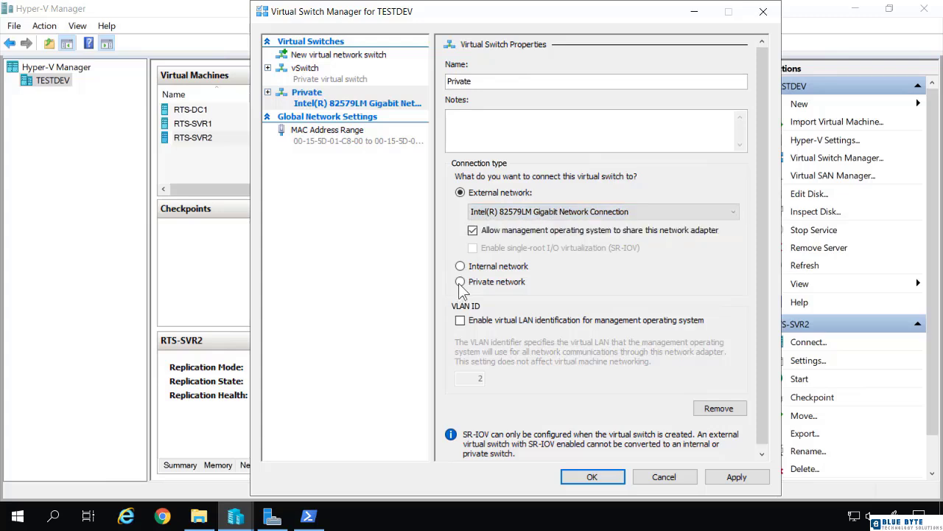
{"action": "left_click", "coordinate": [460, 282]}
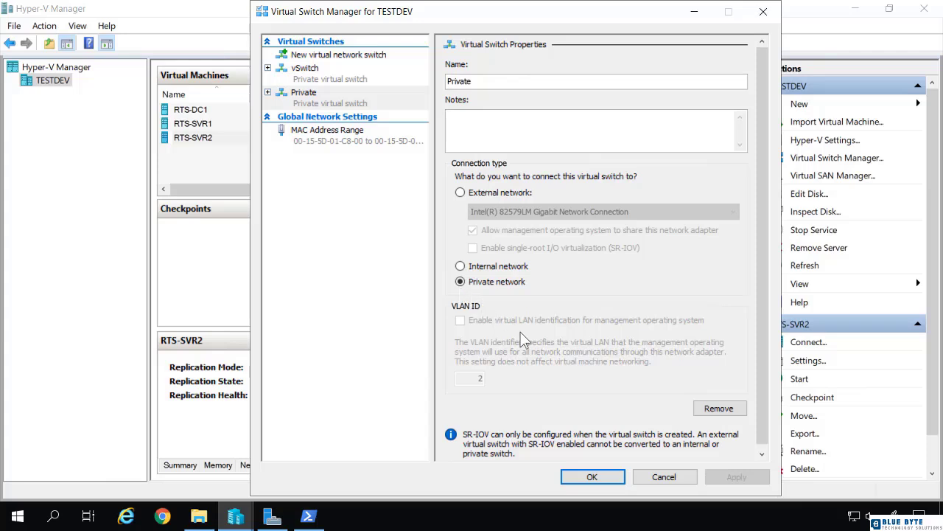
{"action": "left_click", "coordinate": [683, 476]}
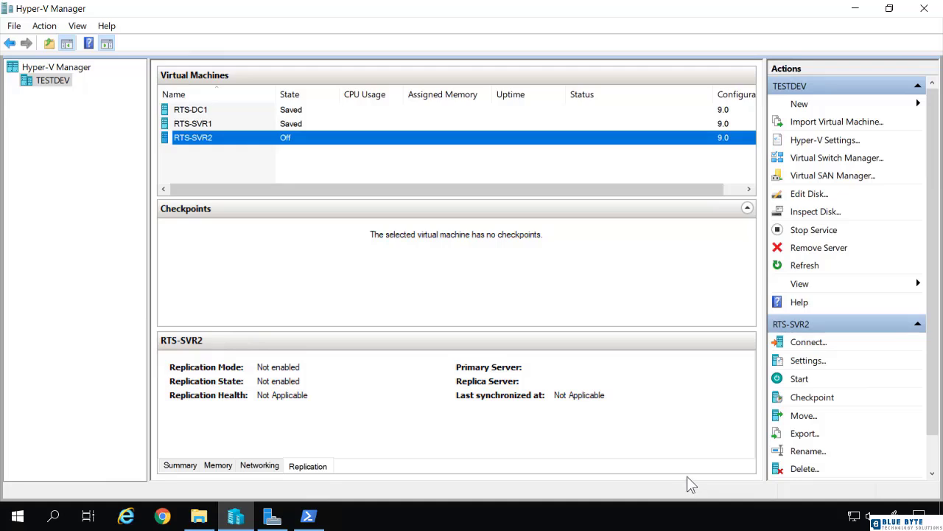